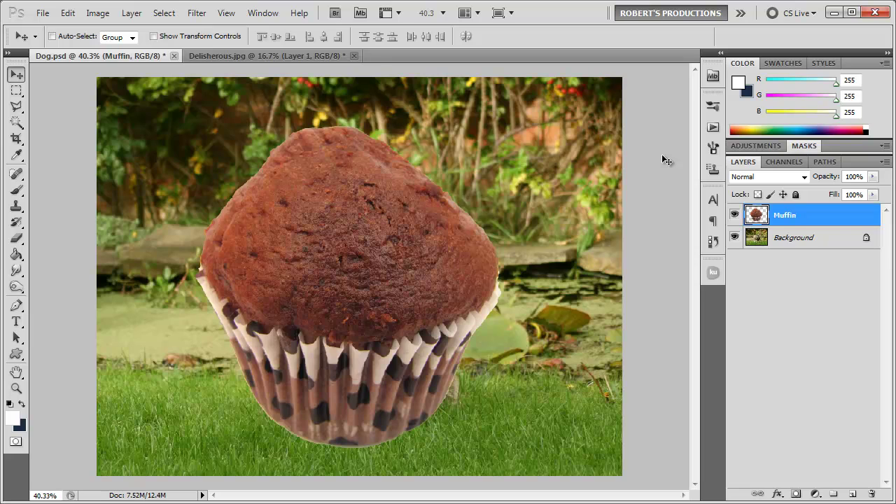
Convert the Muffin layer into a Smart Object from its Layers panel context menu.
right_click(832, 218)
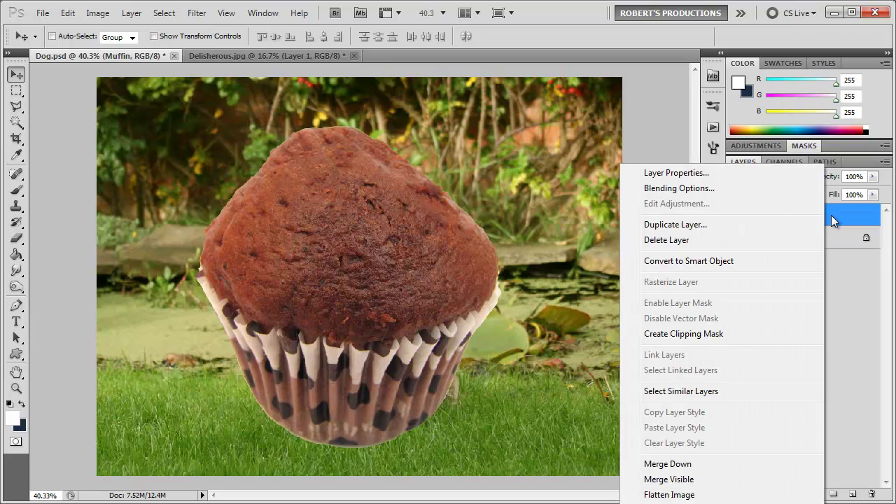
click(711, 263)
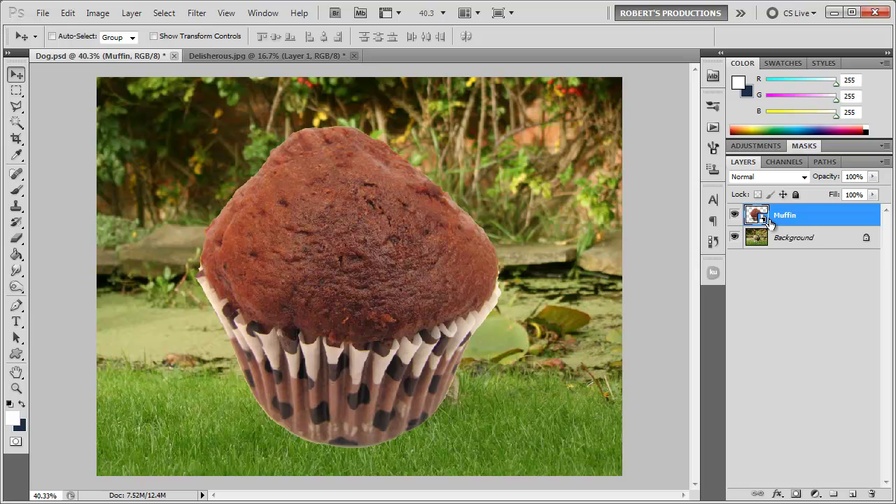
Apply a Gaussian Blur smart filter with an 8.4 pixel radius to the Muffin layer.
click(197, 13)
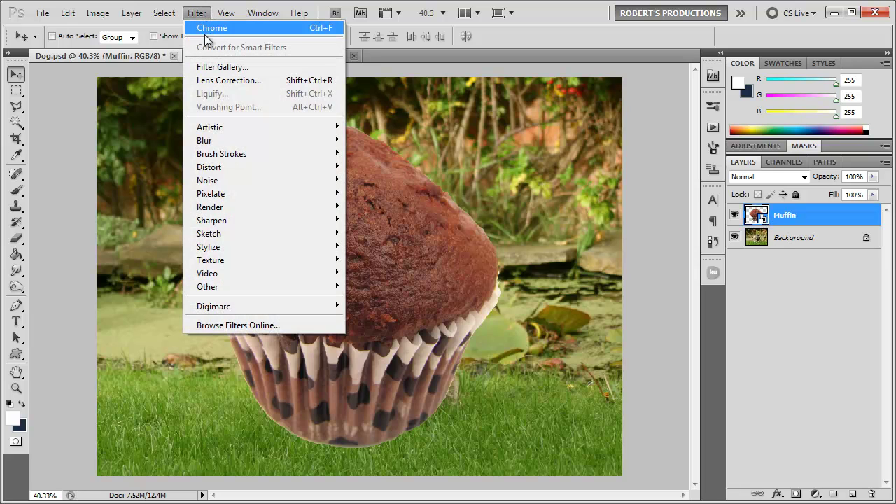
mouse_move(202, 142)
click(148, 194)
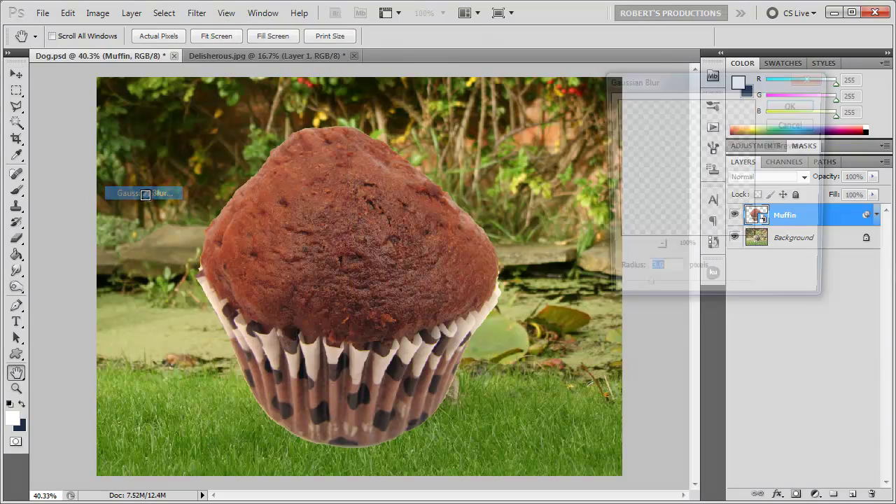
text(8.4)
key(Return)
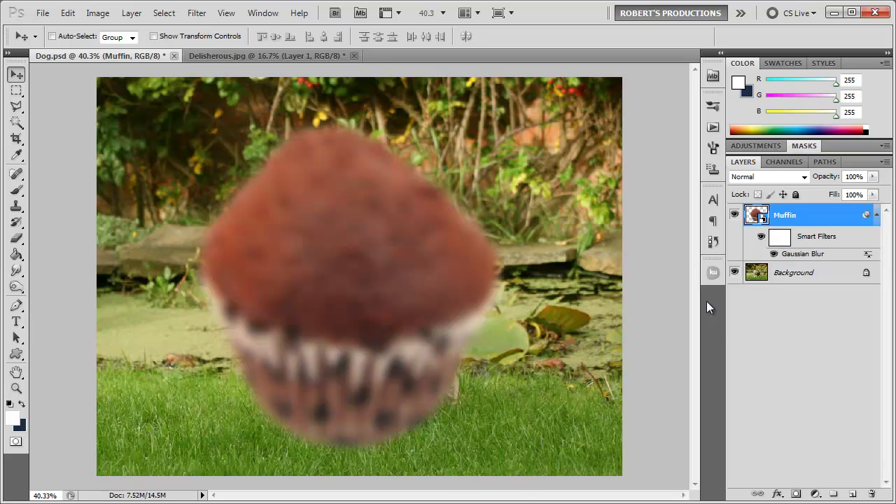
Lower the Gaussian Blur radius, then clear all smart filters from the Muffin layer.
key(h)
double_click(804, 256)
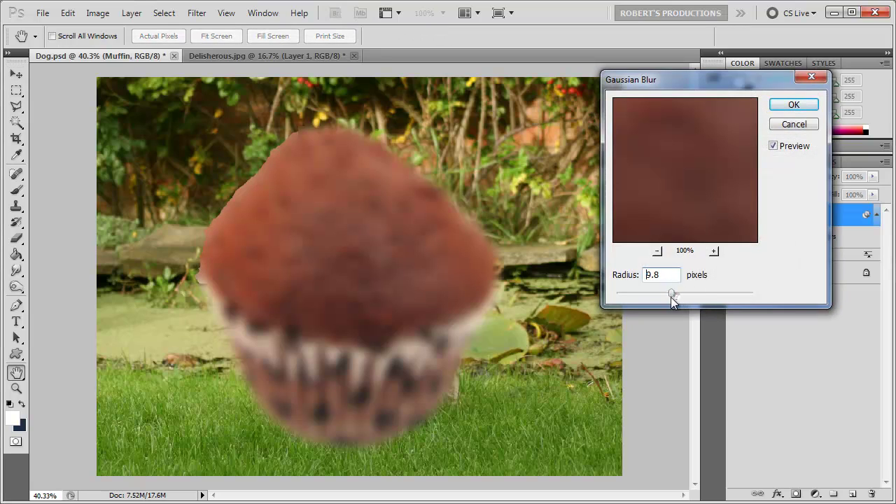
drag(661, 297, 630, 297)
click(793, 104)
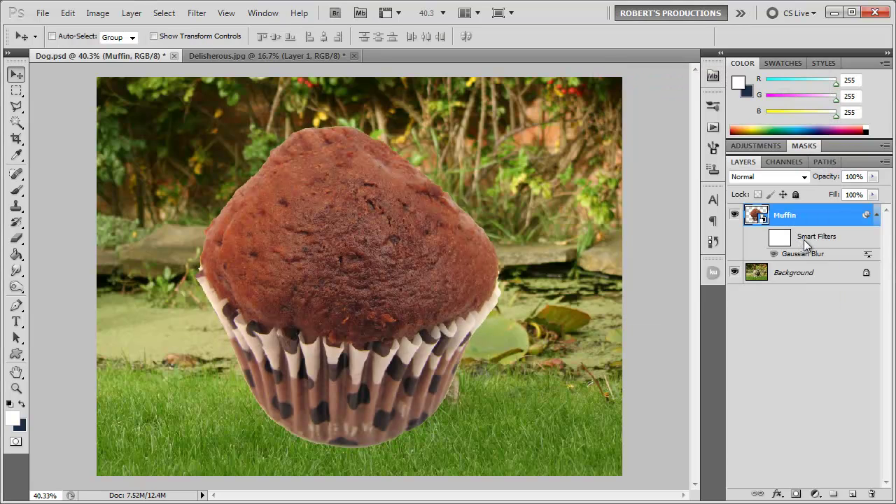
right_click(803, 240)
click(812, 293)
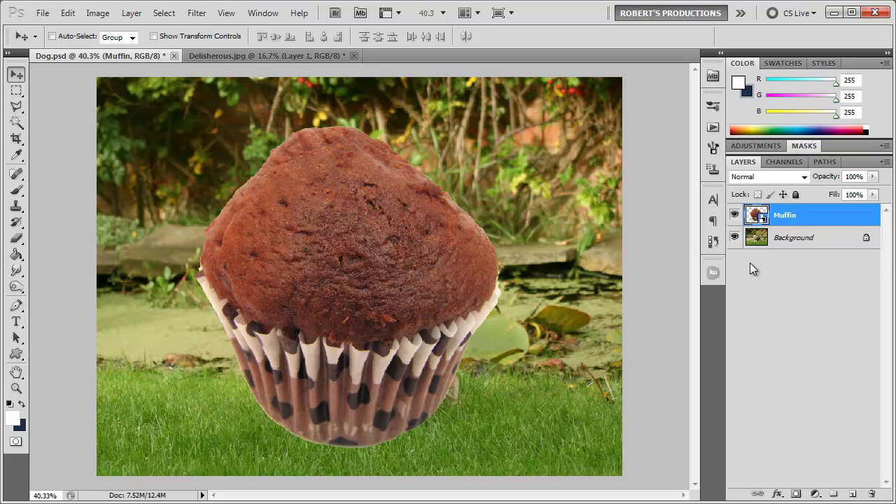
Scale the muffin to about 68%, move it over the dog, and rasterize Muffin copy.
key(ctrl+t)
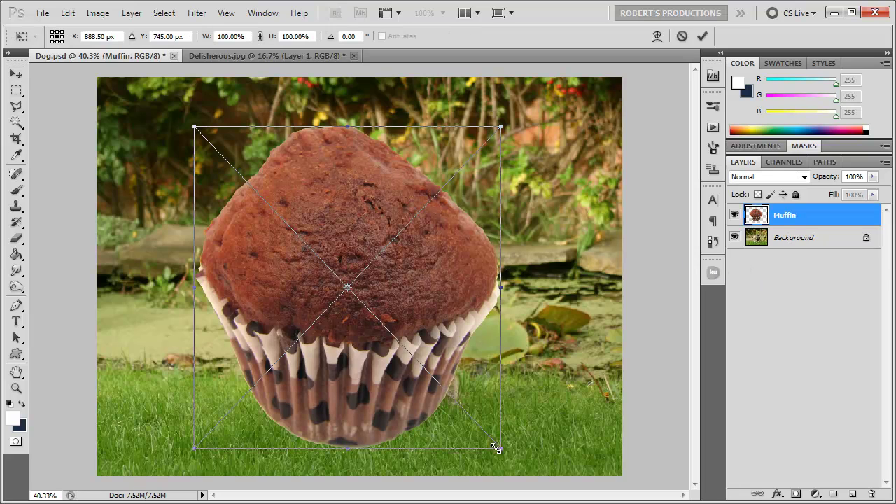
drag(498, 445, 434, 407)
key(Return)
drag(399, 353, 496, 332)
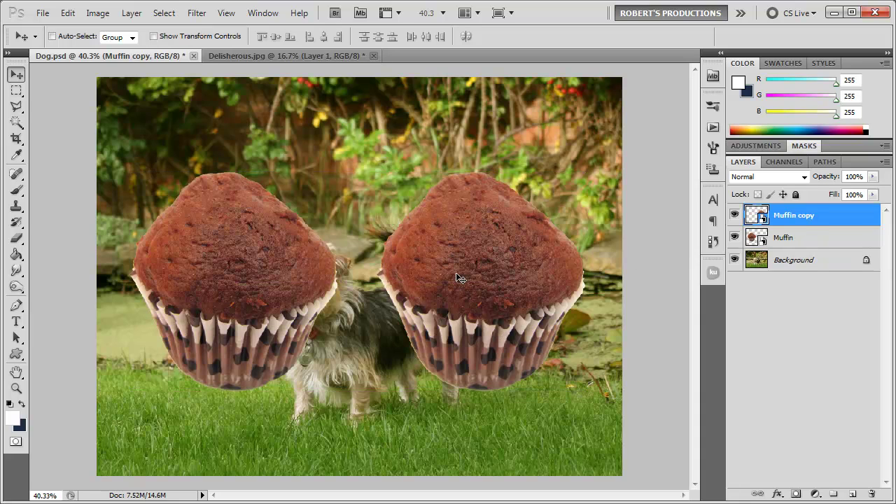
right_click(815, 219)
click(743, 282)
Shrink both muffin layers together to about 37%, then enlarge them back up.
shift+click(807, 243)
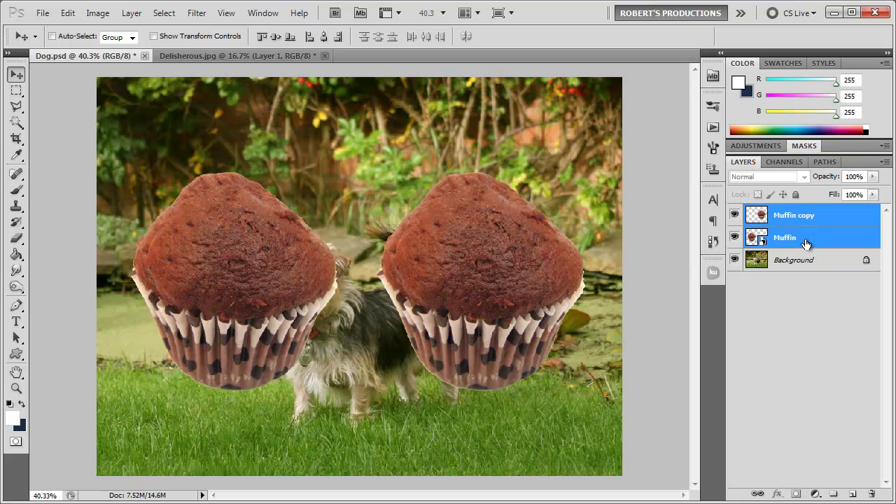
key(ctrl+t)
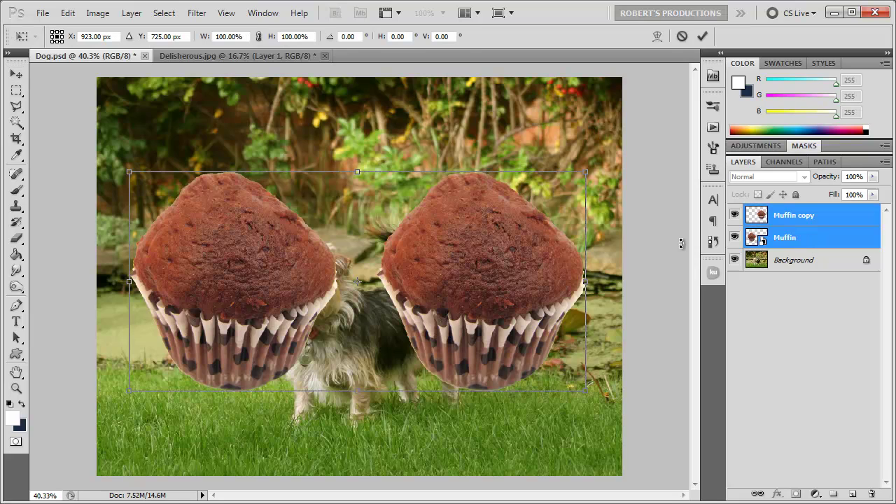
drag(585, 389, 395, 291)
key(Return)
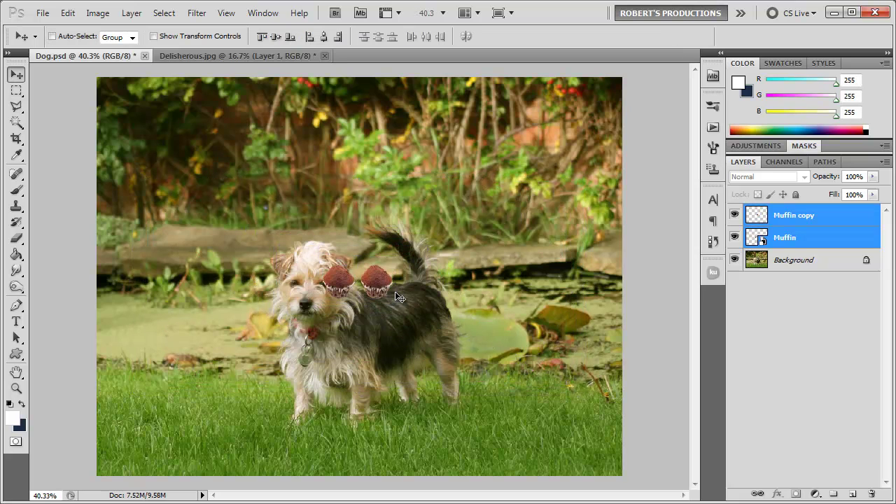
key(ctrl+t)
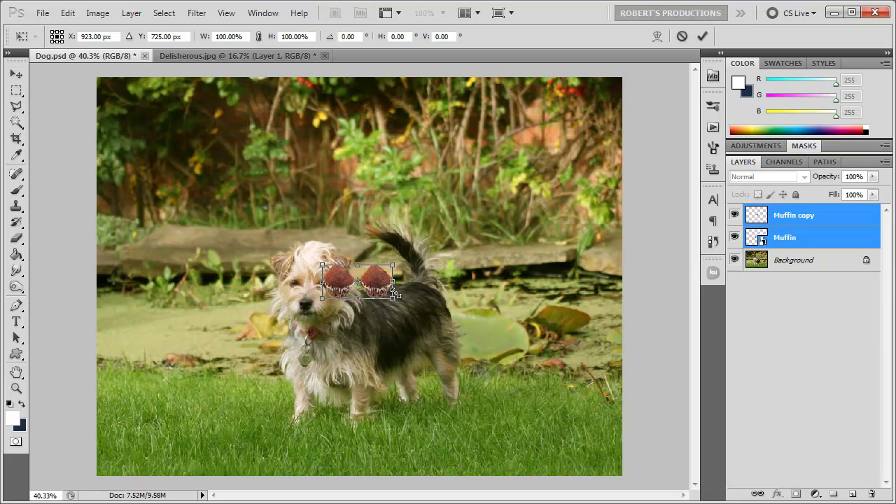
drag(397, 301, 584, 426)
key(Return)
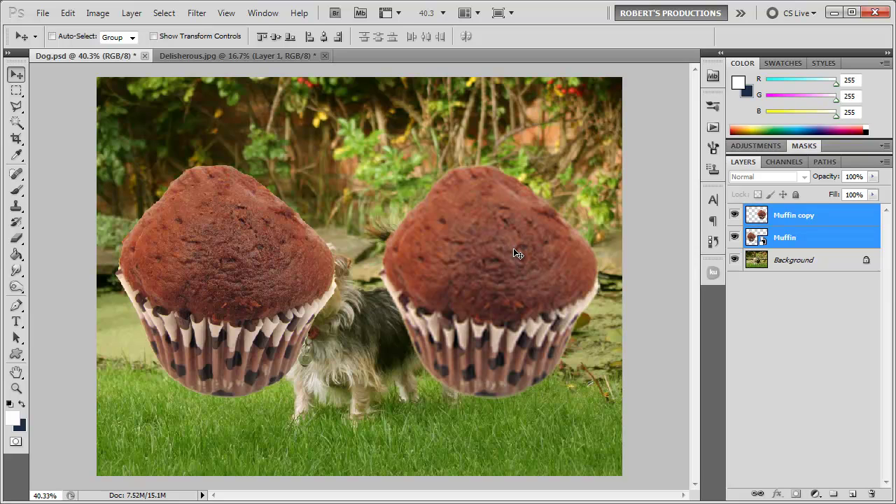
Reselect Muffin and Muffin copy and shrink both slightly near the dog's head.
click(856, 224)
shift+click(804, 238)
key(ctrl+t)
drag(614, 413, 588, 418)
key(Return)
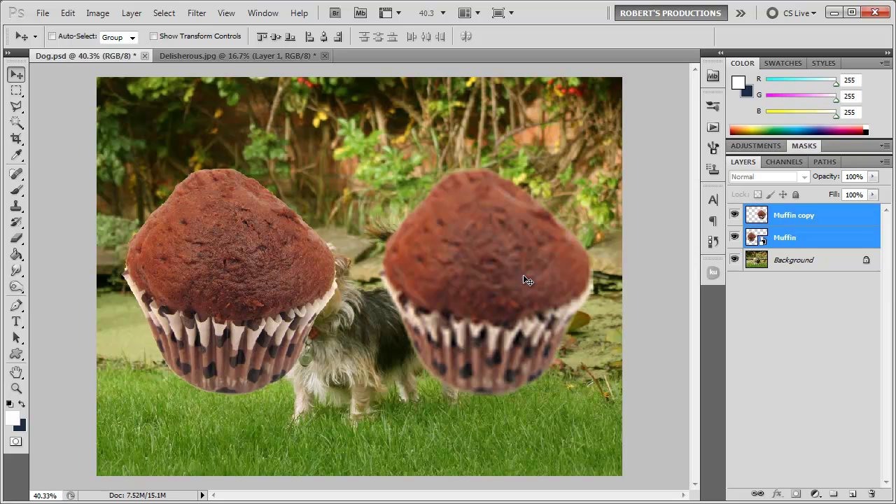
Hide Muffin copy, then move and scale down the Muffin layer beside the dog.
click(734, 215)
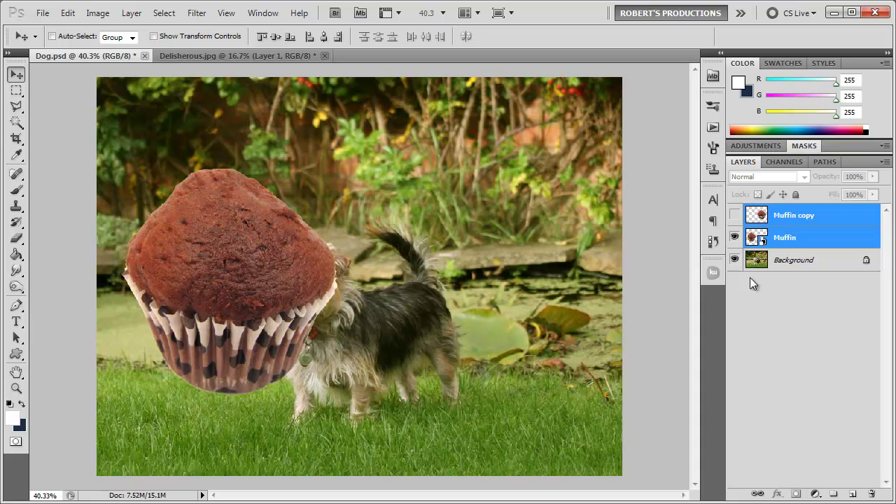
click(806, 238)
drag(217, 284, 502, 347)
key(ctrl+t)
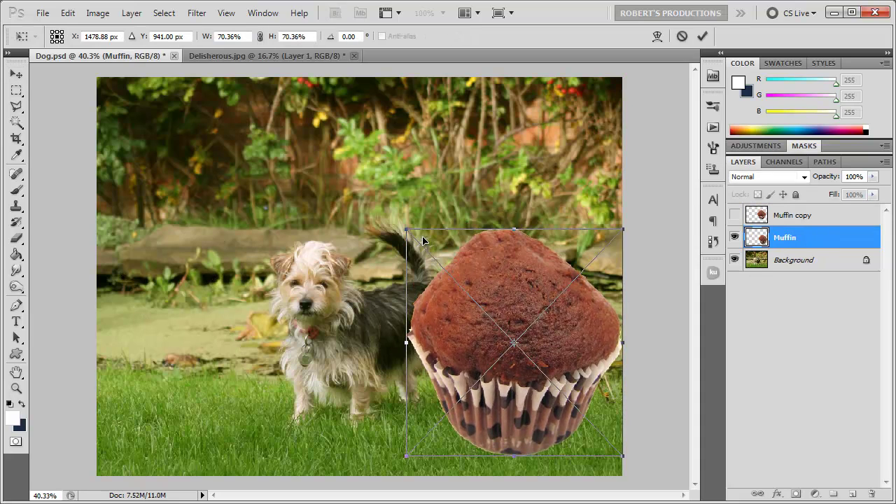
drag(410, 231, 500, 328)
drag(517, 397, 189, 384)
key(Return)
Add a half-size muffin copy on the grass at the lower left of the dog.
key(ctrl+t)
drag(255, 447, 202, 394)
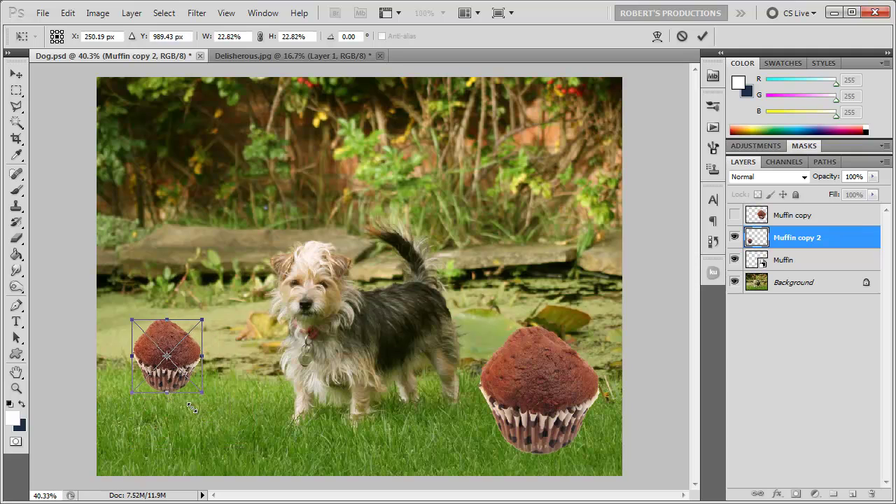
key(Return)
drag(160, 372, 318, 265)
Shrink the muffin sitting on the dog's head around its centre.
key(ctrl+t)
drag(347, 204, 330, 216)
key(Return)
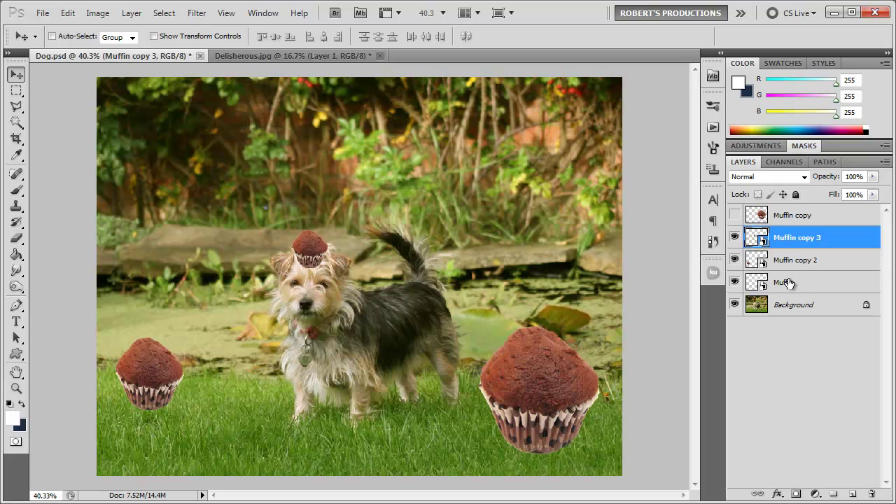
Open the Muffin1.psb source and cut a bite-shaped chunk from the muffin top with the Polygonal Lasso.
double_click(759, 242)
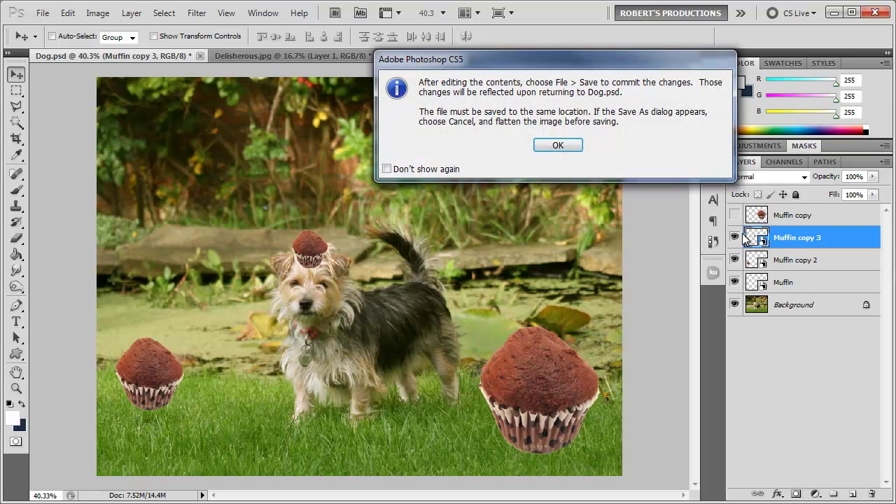
click(544, 144)
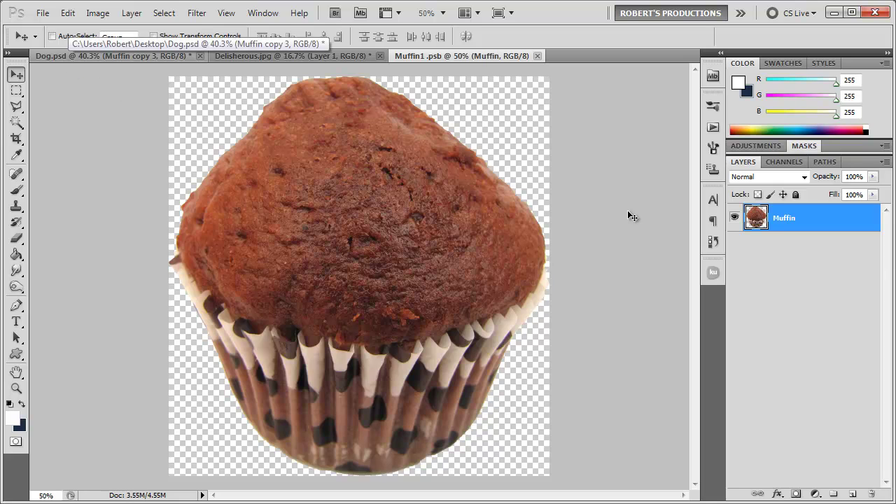
key(l)
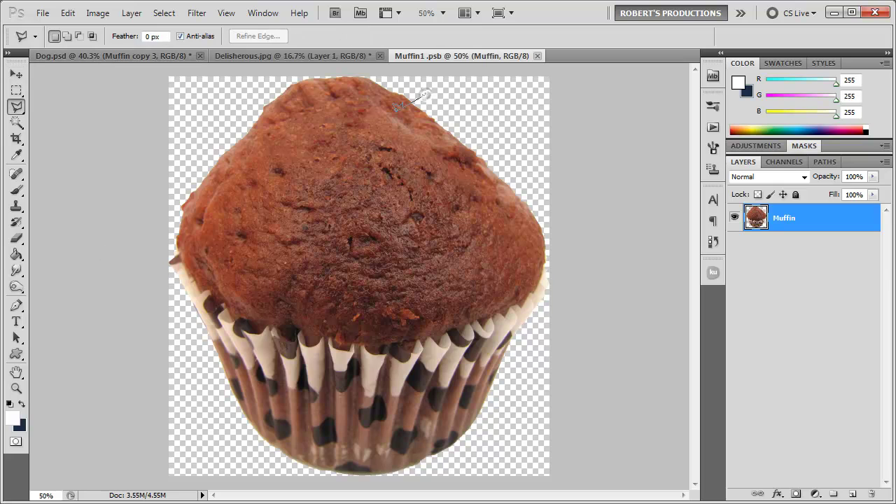
click(390, 107)
click(388, 116)
click(369, 132)
click(387, 175)
click(420, 209)
click(476, 225)
click(521, 208)
double_click(494, 176)
key(Delete)
key(ctrl+d)
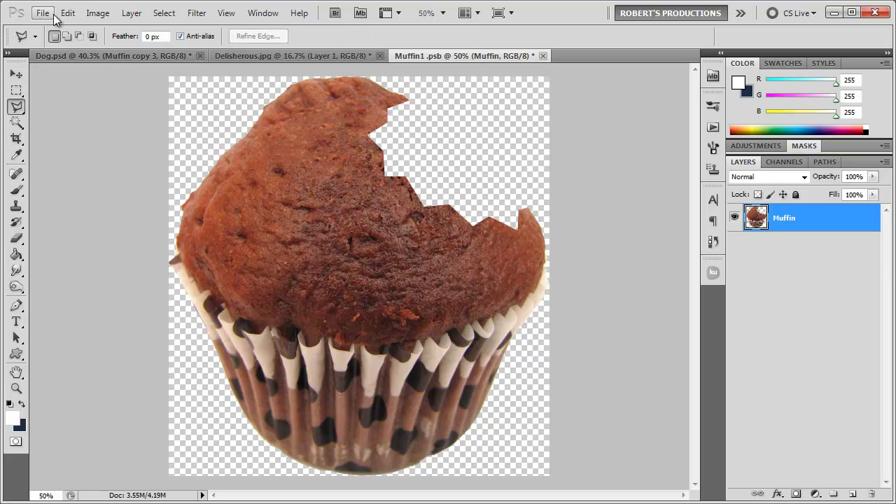
Save Muffin1.psb and return to Dog.psd.
click(43, 13)
click(70, 210)
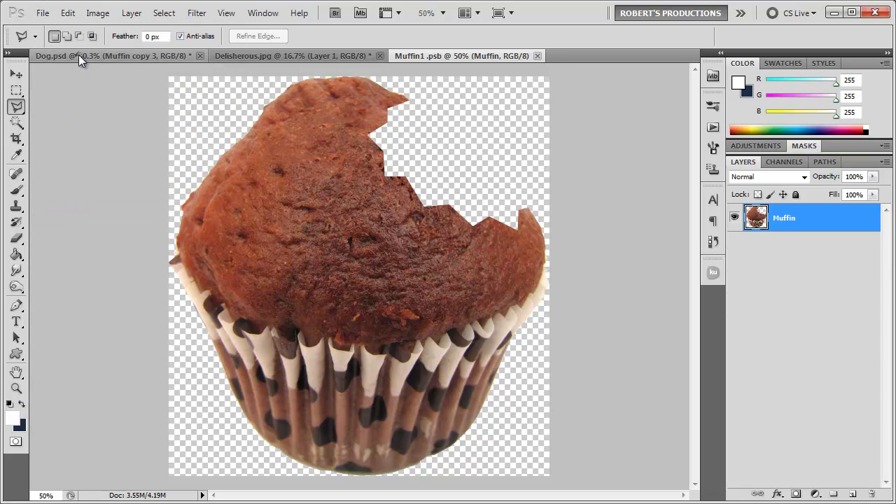
click(79, 54)
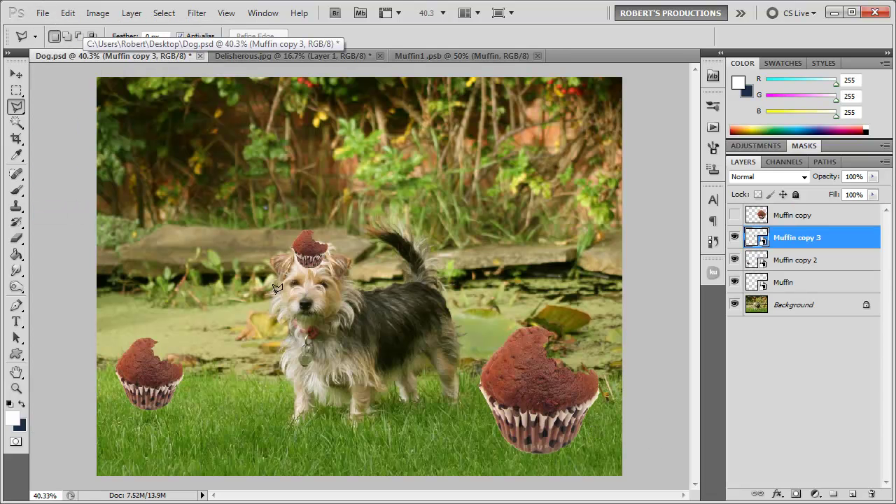
Make Muffin copy 4 from Muffin copy 3 via New Smart Object via Copy and move it above the stone ledge.
click(16, 74)
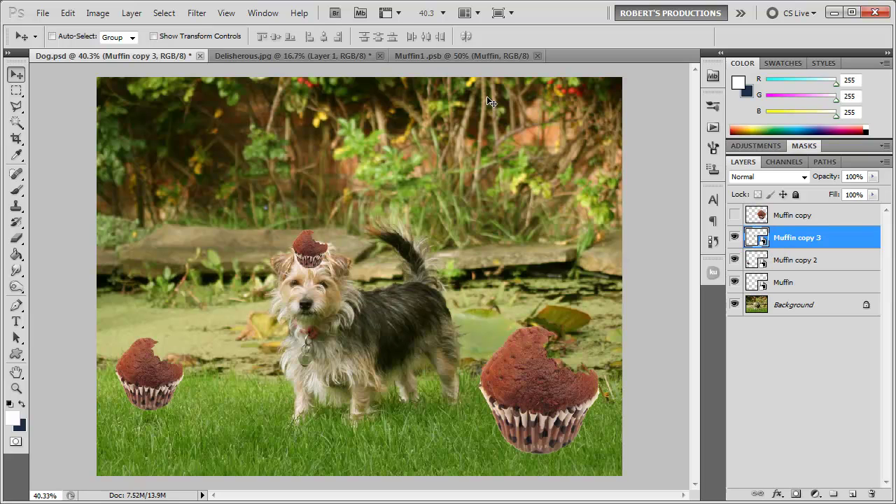
click(450, 54)
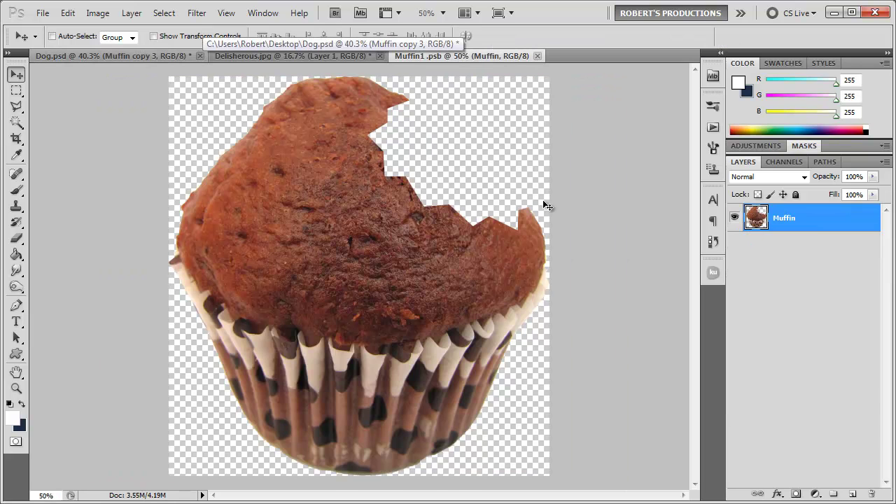
click(105, 56)
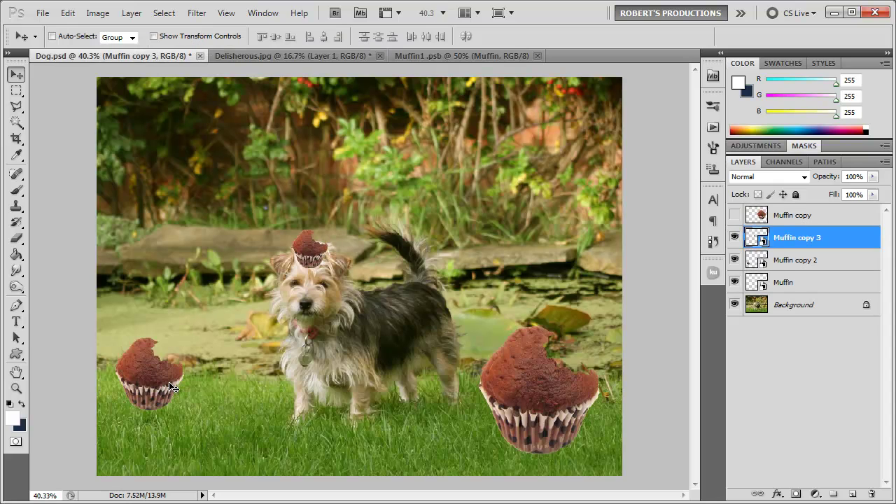
right_click(825, 238)
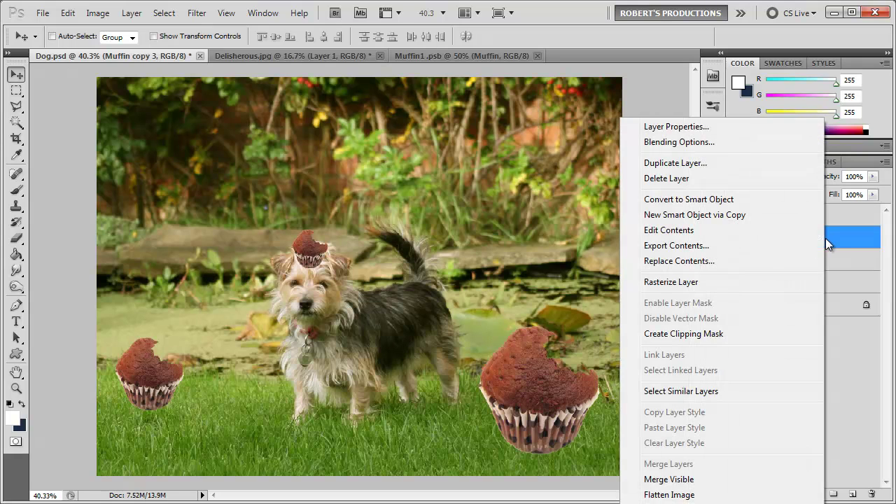
click(724, 222)
drag(455, 264, 316, 249)
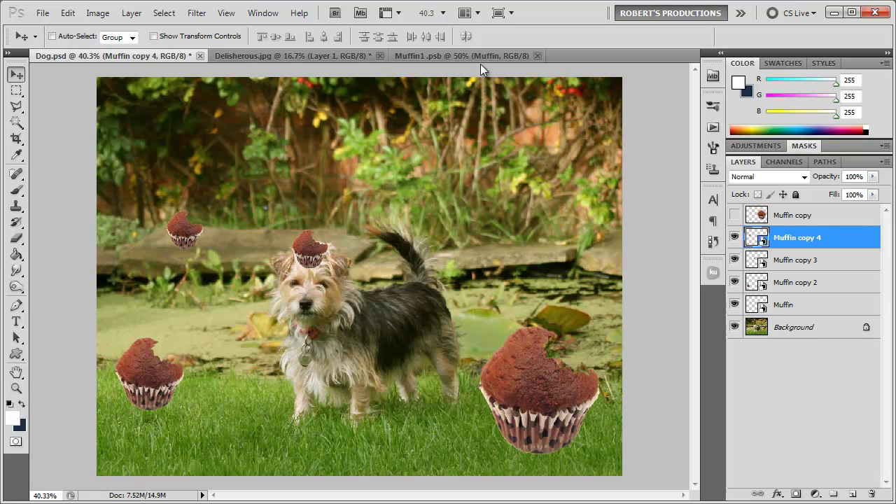
Undo the bite in Muffin1.psb and go back to Dog.psd.
click(424, 56)
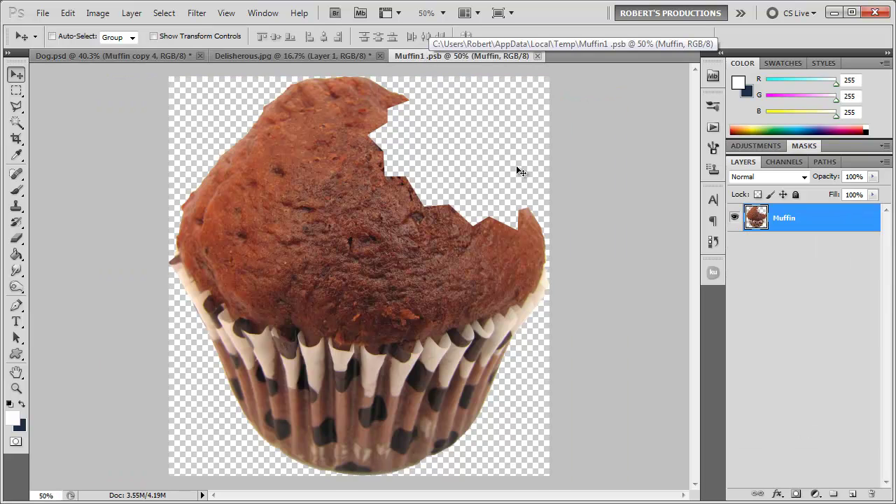
key(ctrl+z)
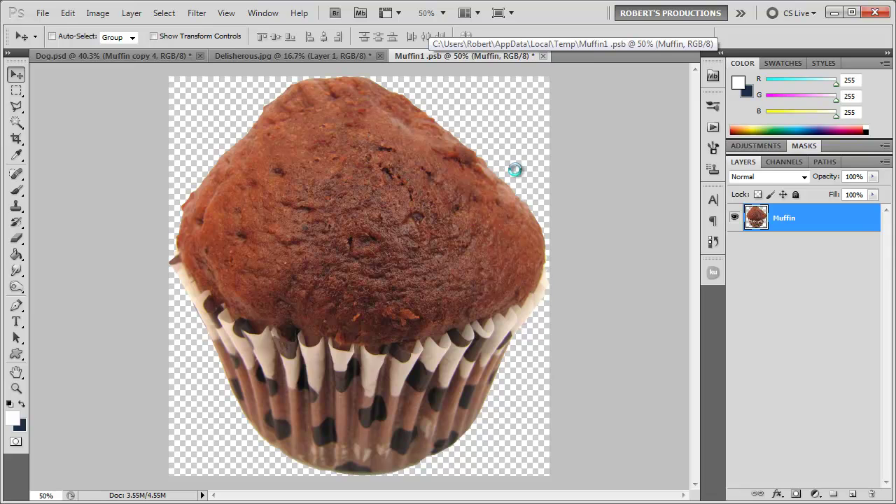
click(125, 57)
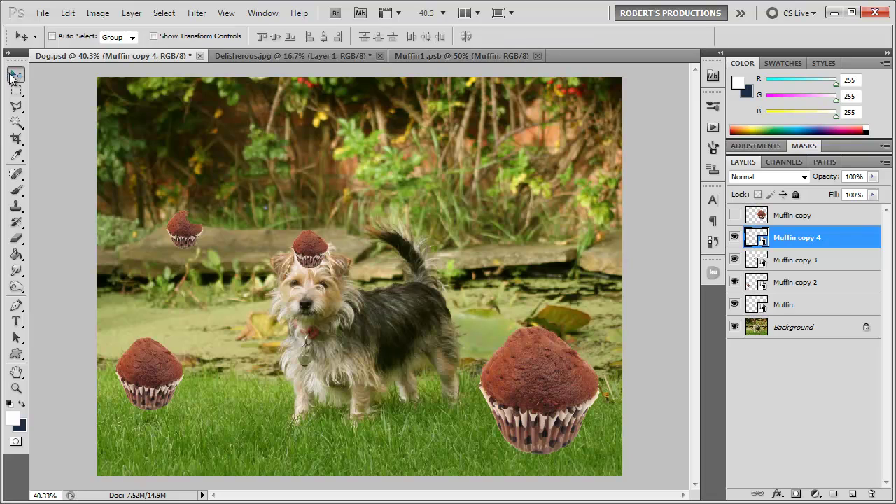
click(11, 195)
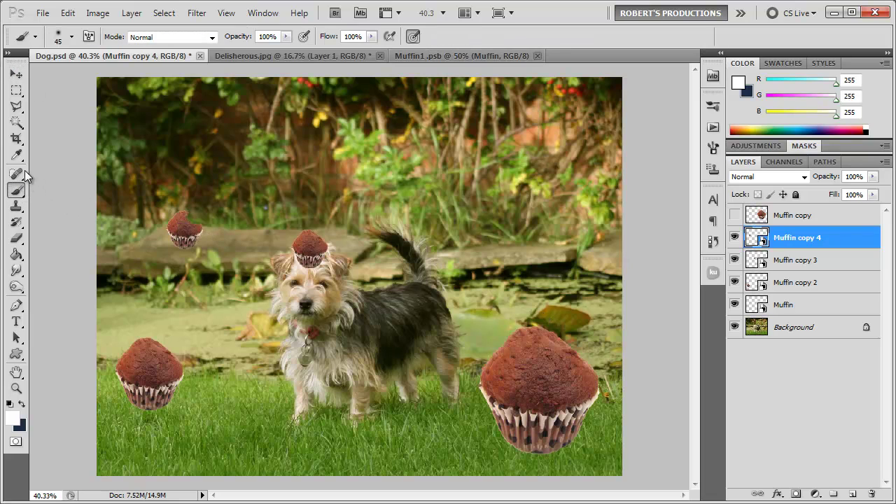
click(16, 237)
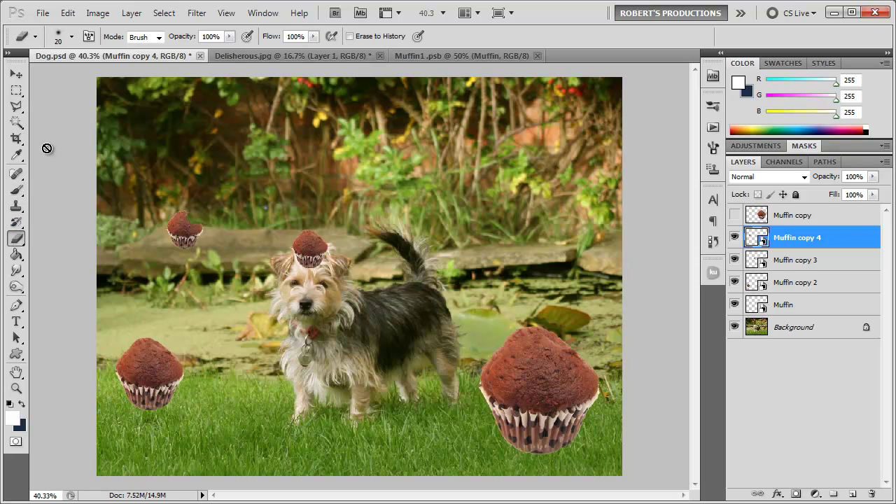
click(17, 73)
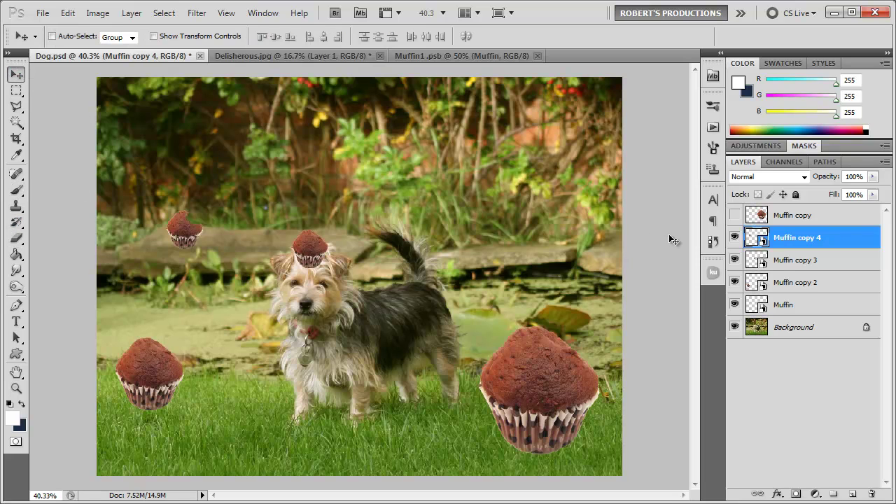